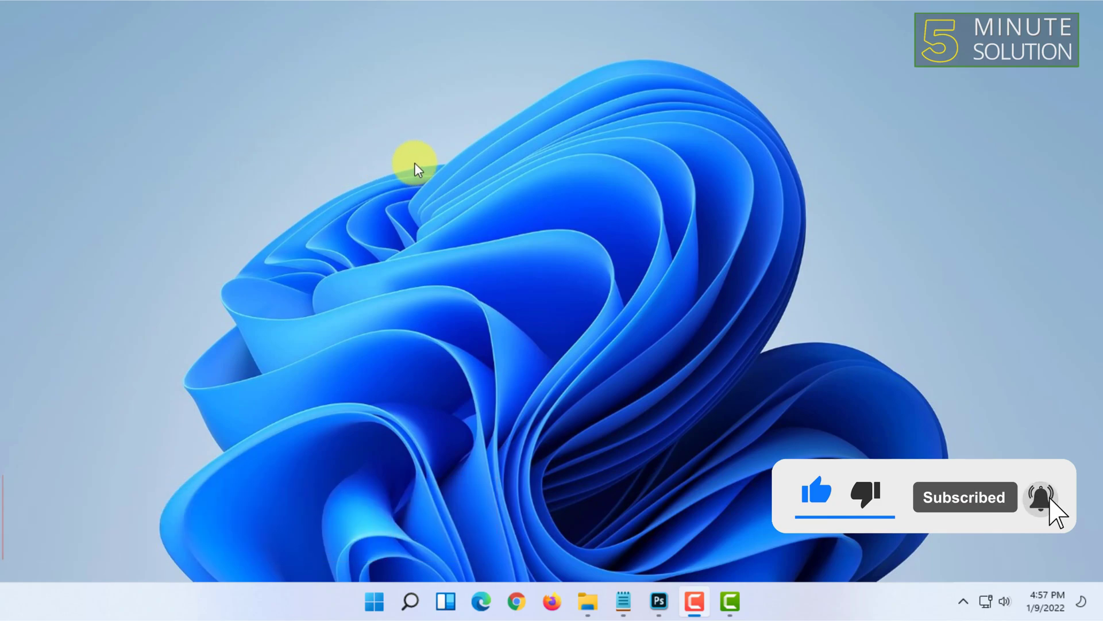
# Bring the blank 3600 × 3600 px document forward and select the Gradient Tool from the fill tools flyout
pyautogui.click(659, 601)
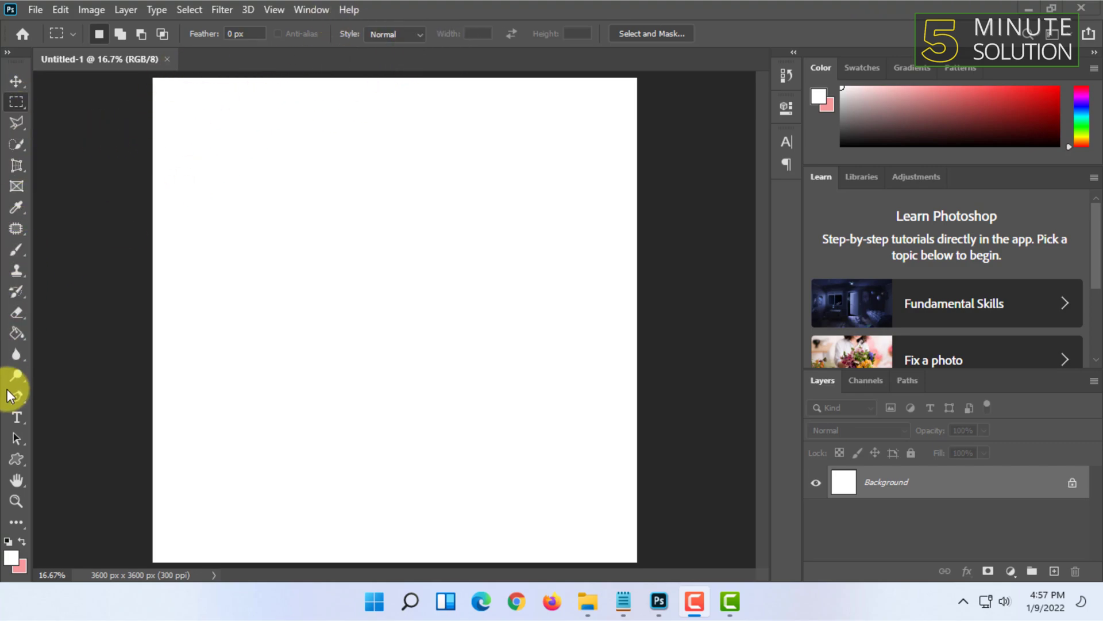
pyautogui.click(16, 332)
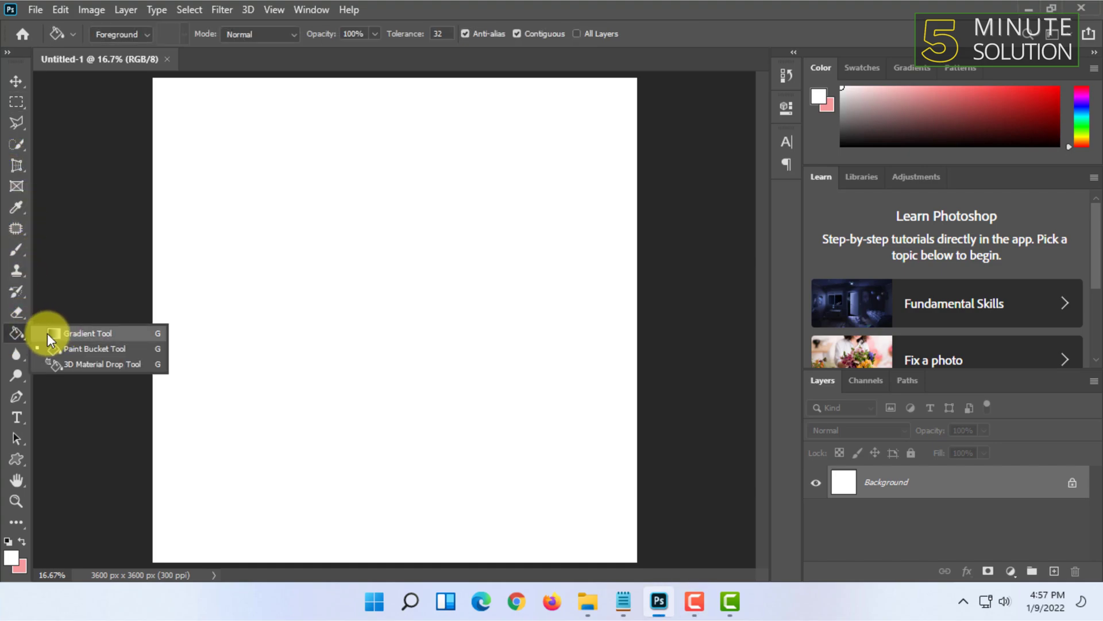
pyautogui.click(81, 332)
pyautogui.click(14, 332)
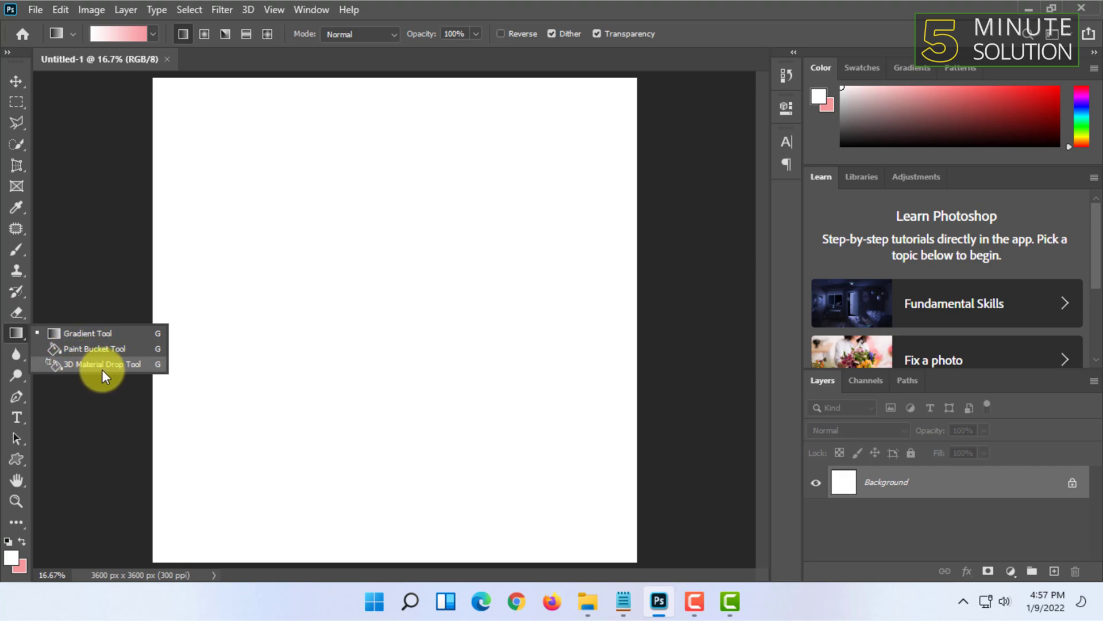
pyautogui.click(12, 332)
pyautogui.click(11, 333)
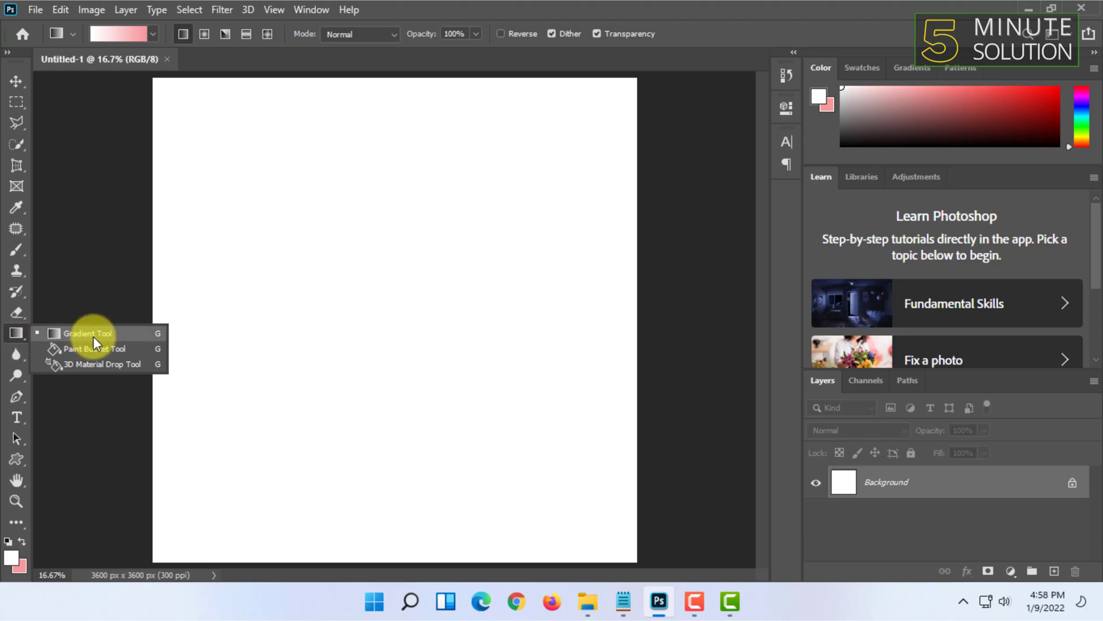
# Keep the Gradient Tool active, swap colours, and set the foreground colour to a dark red
pyautogui.click(17, 332)
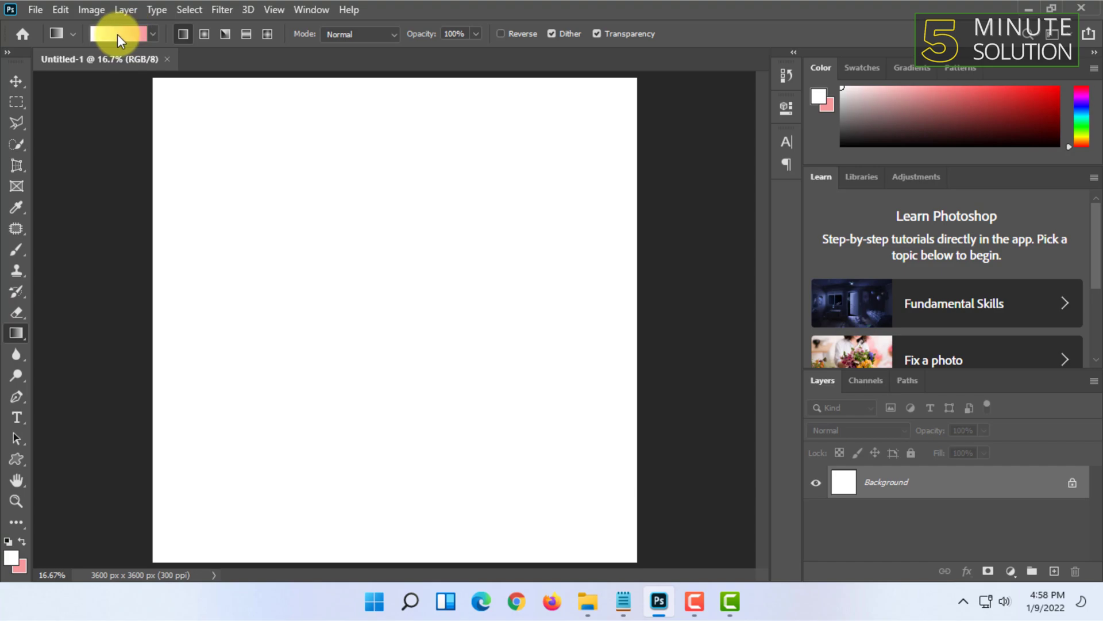
pyautogui.click(21, 542)
pyautogui.click(12, 555)
pyautogui.click(489, 180)
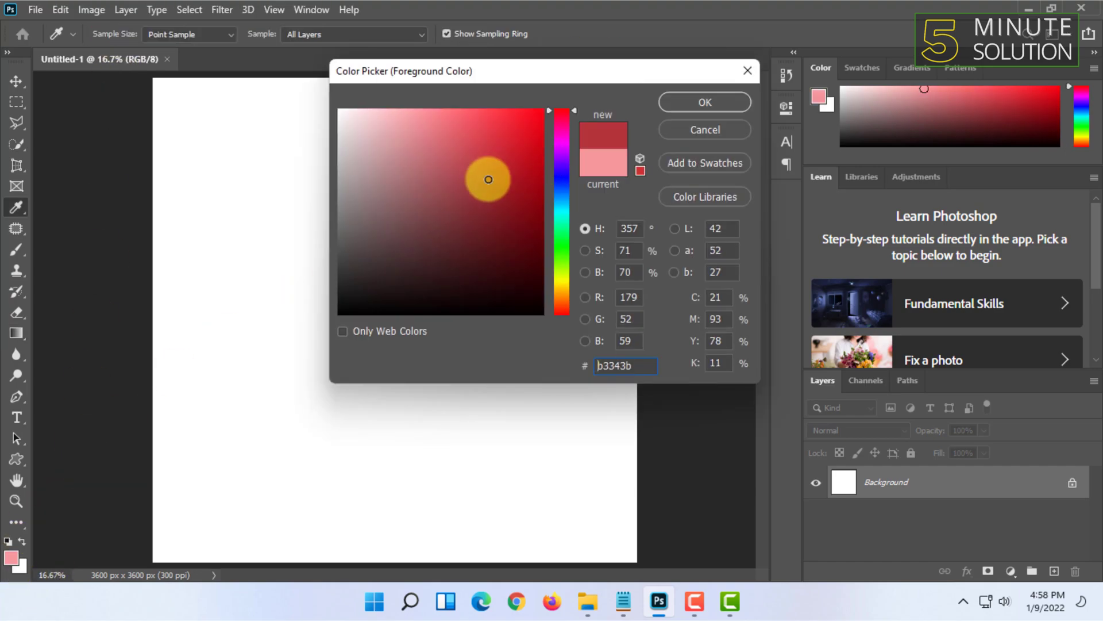
pyautogui.moveTo(488, 179); pyautogui.dragTo(549, 229)
pyautogui.click(682, 107)
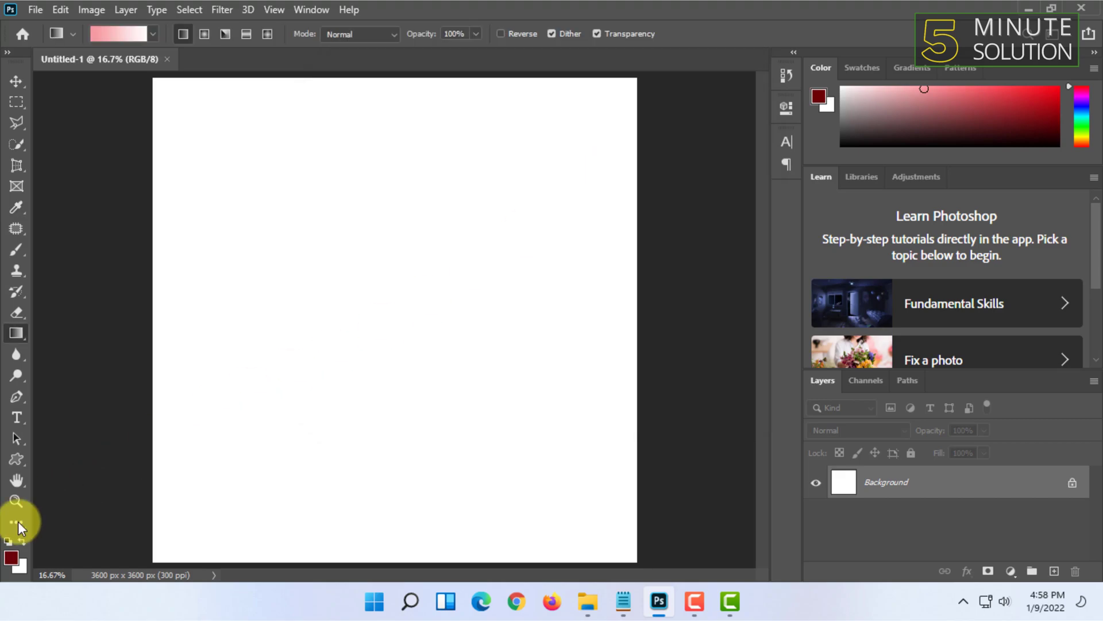
# Set the background colour to bright green 04a300
pyautogui.click(19, 563)
pyautogui.click(556, 248)
pyautogui.click(472, 209)
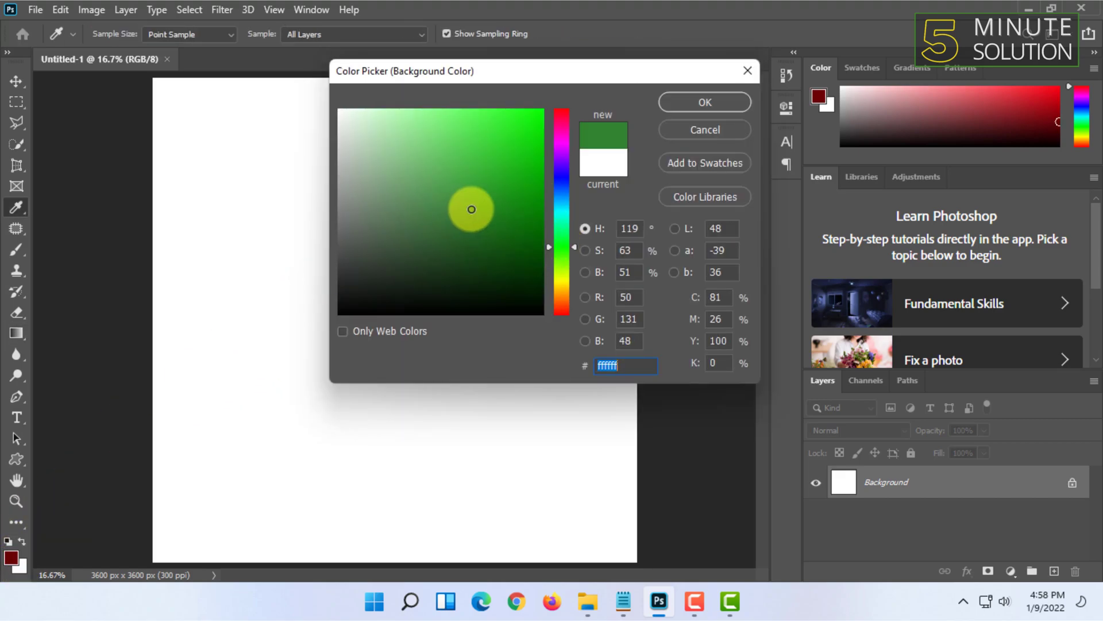
pyautogui.moveTo(471, 209); pyautogui.dragTo(543, 183)
pyautogui.click(706, 102)
pyautogui.press('g')
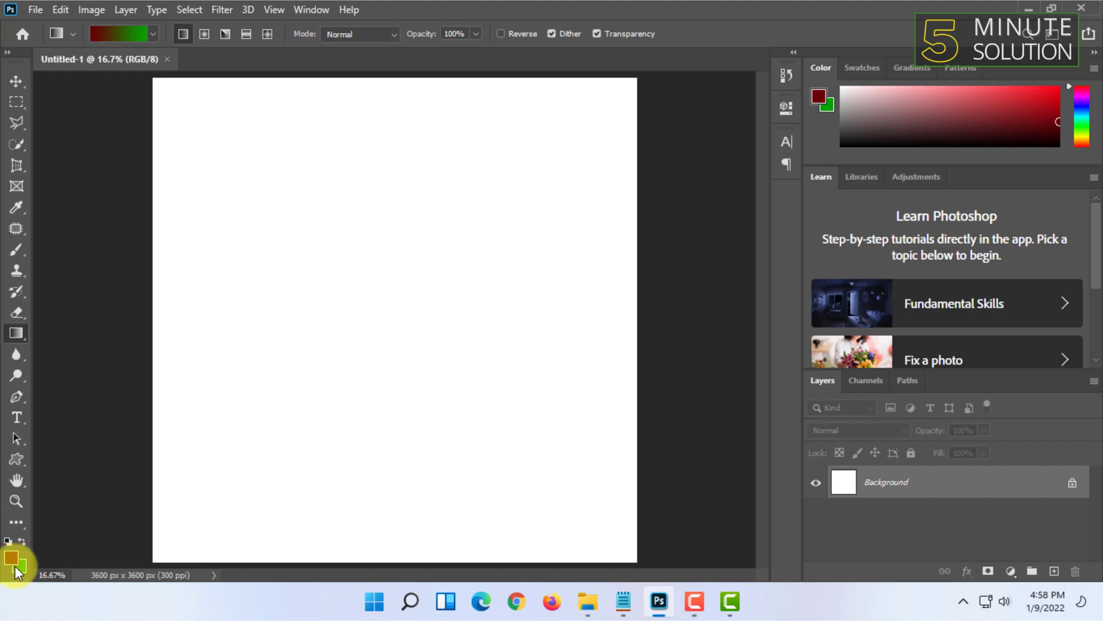
# Open the Gradient Editor for the current gradient, leaving its name unchanged
pyautogui.click(119, 37)
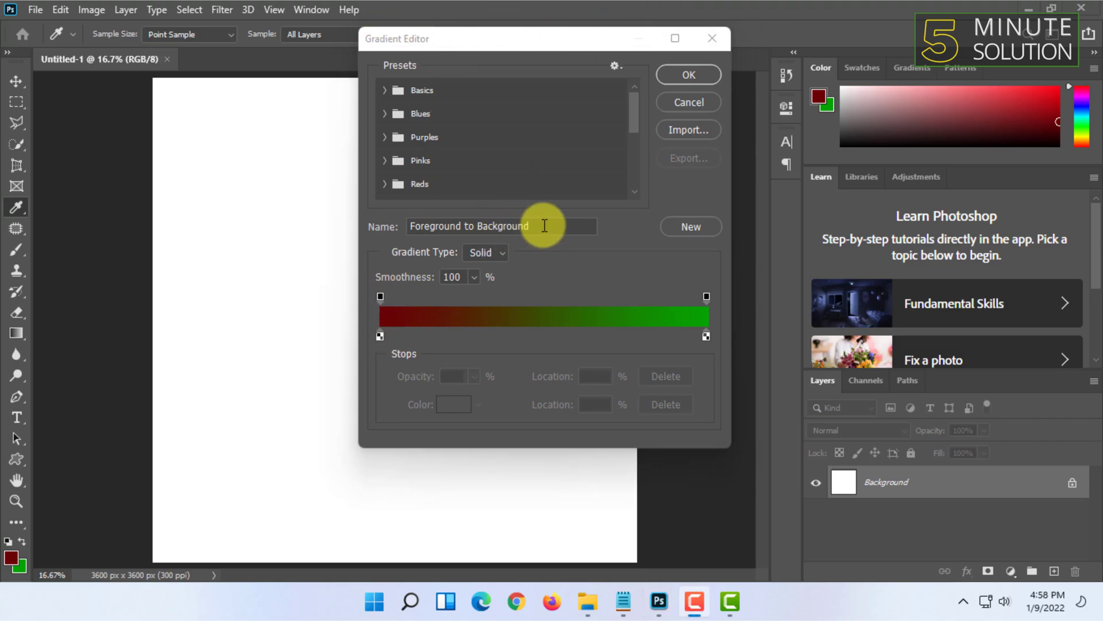
pyautogui.moveTo(547, 225); pyautogui.dragTo(391, 225)
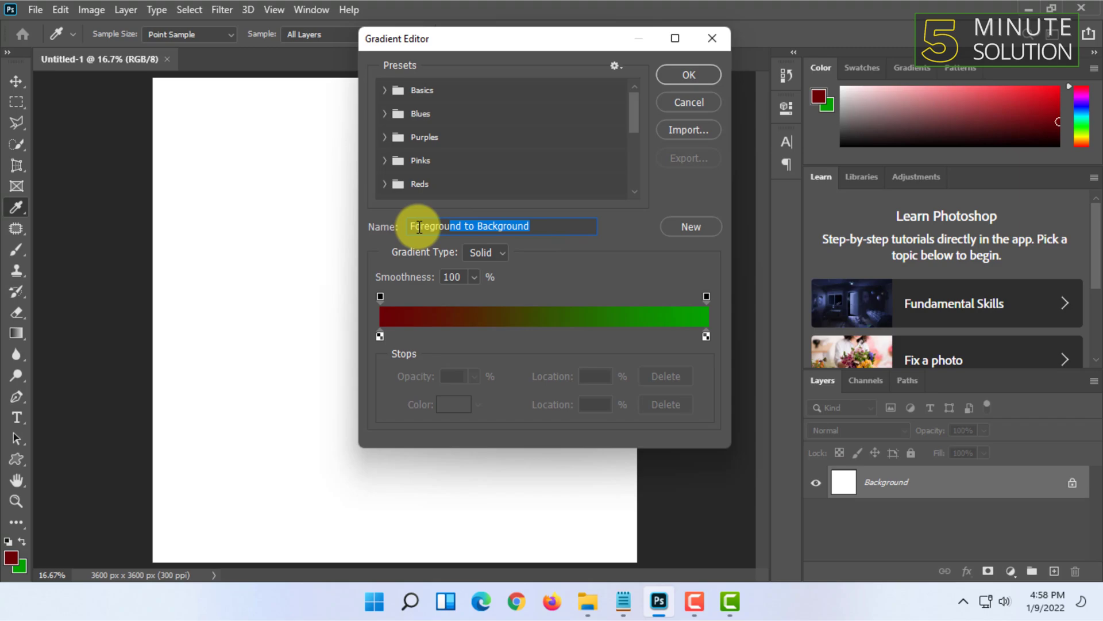
pyautogui.press('BackSpace')
pyautogui.hotkey('ctrl', 'z')
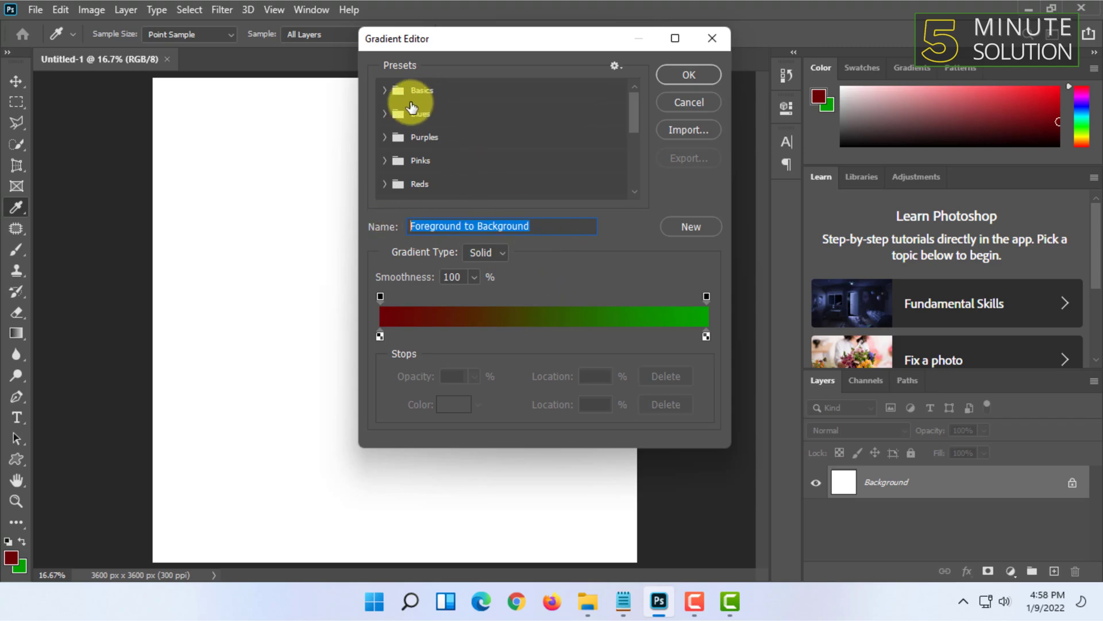
# Reposition the editor, expand the Blues preset group and scroll down toward the Blue_27 swatch
pyautogui.click(384, 90)
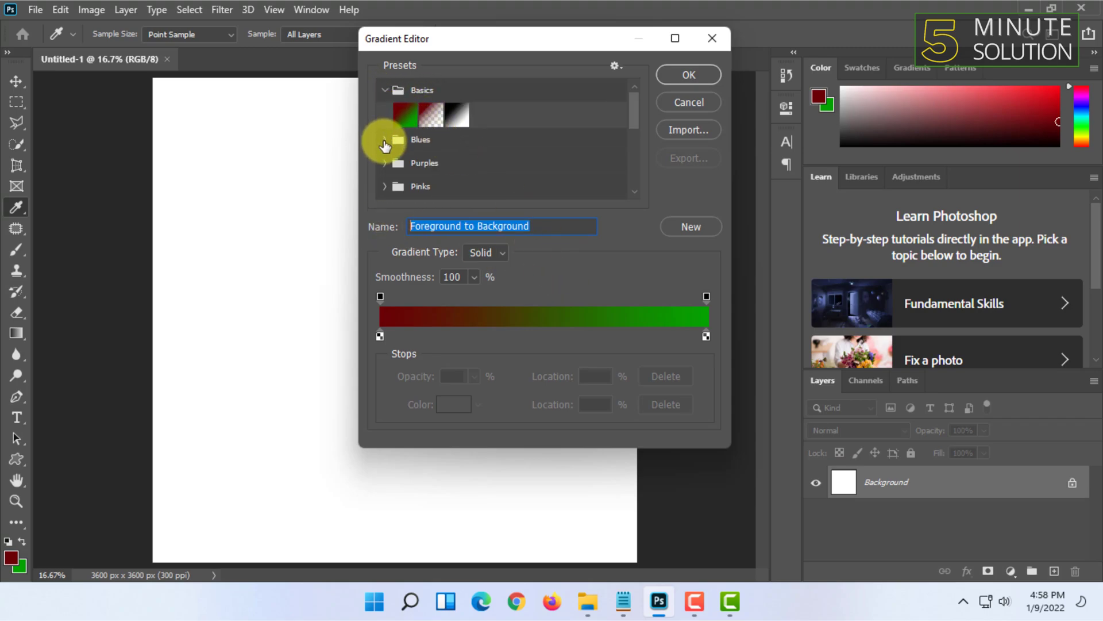
pyautogui.click(384, 141)
pyautogui.scroll(-3, 456, 156)
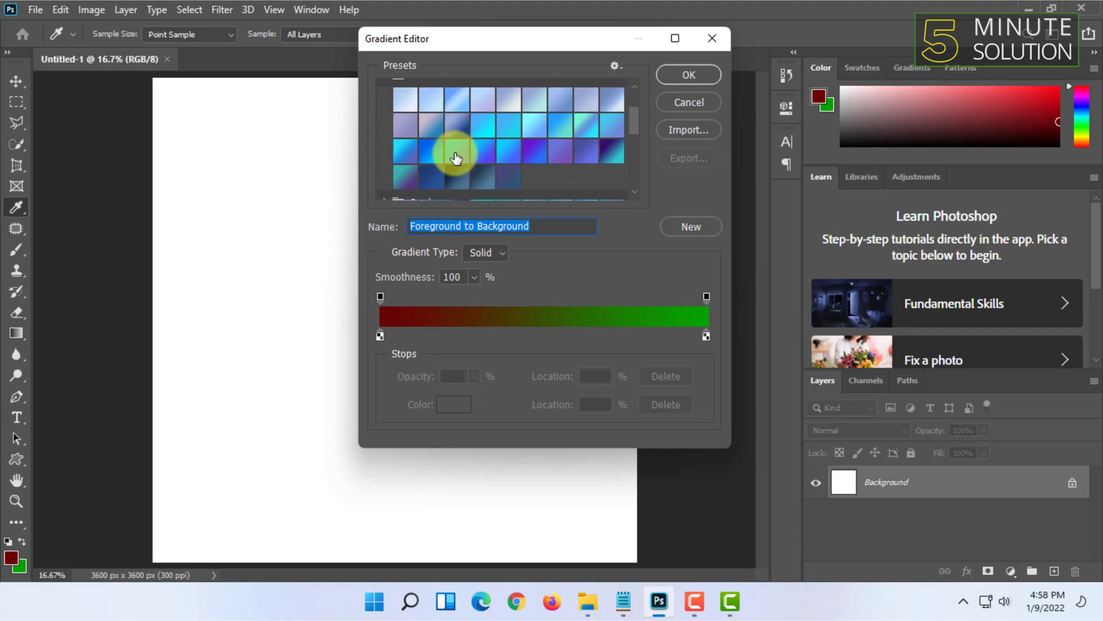
pyautogui.scroll(5, 477, 154)
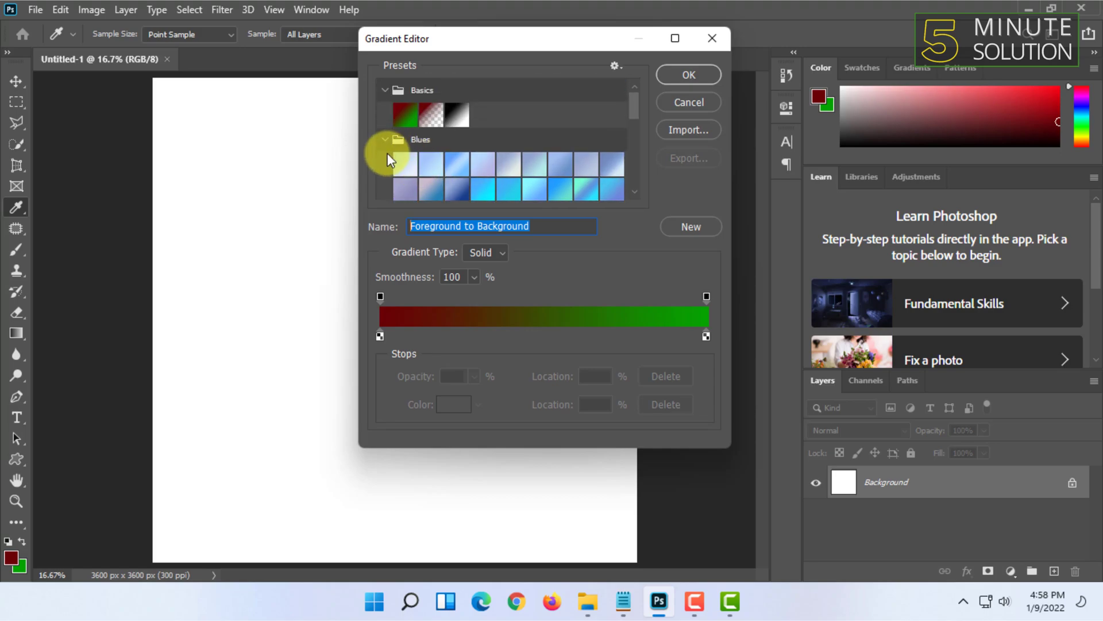
pyautogui.click(384, 140)
pyautogui.moveTo(497, 38); pyautogui.dragTo(473, 61)
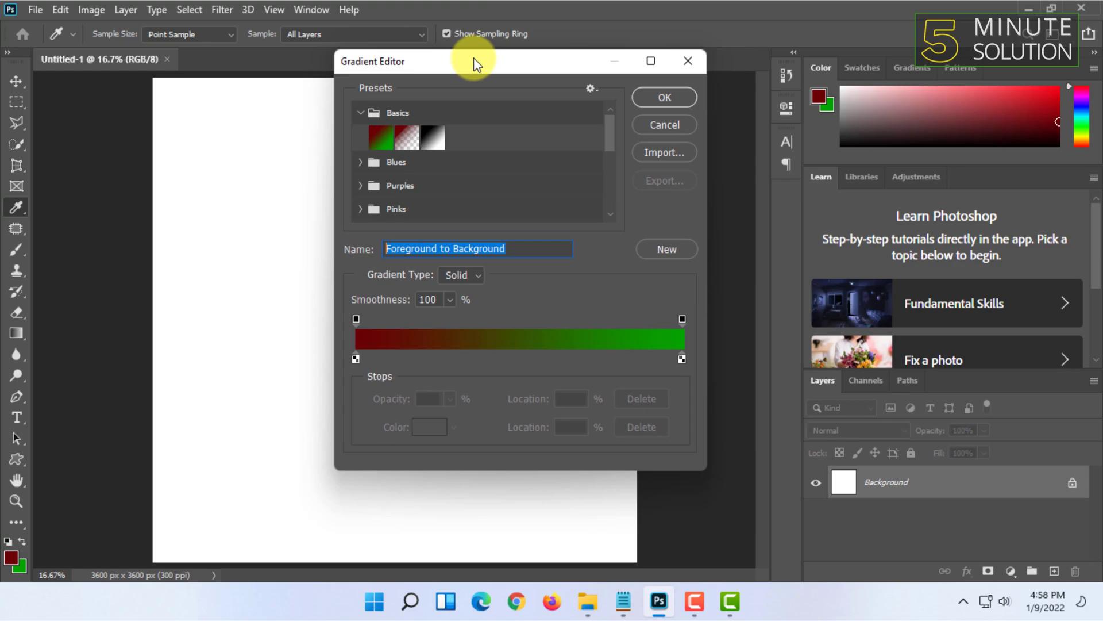
pyautogui.scroll(-2, 443, 143)
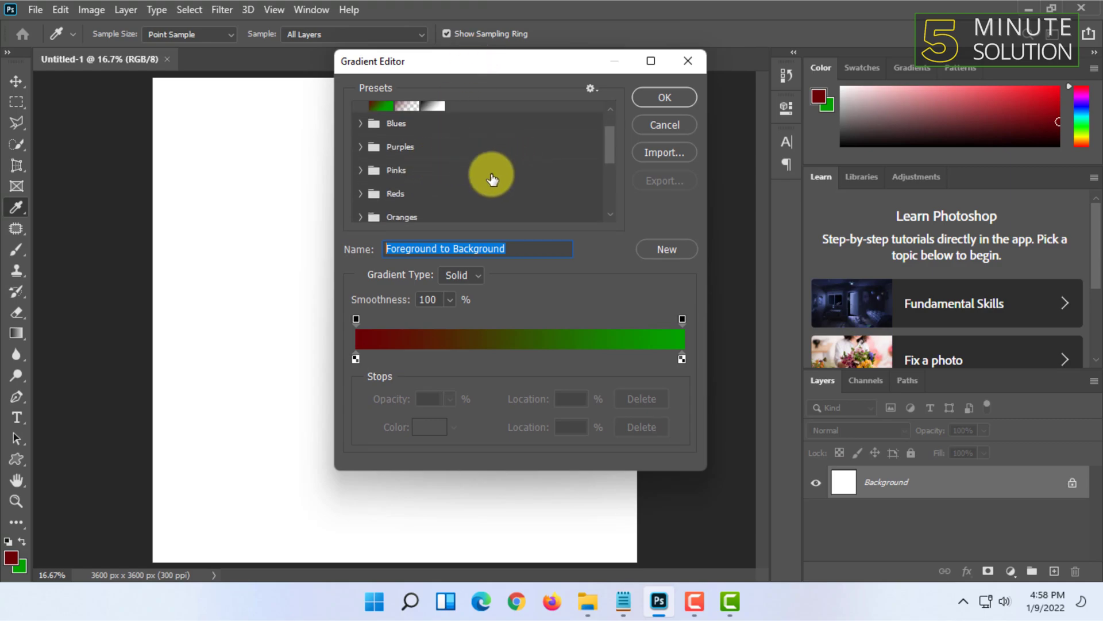
pyautogui.scroll(2, 489, 176)
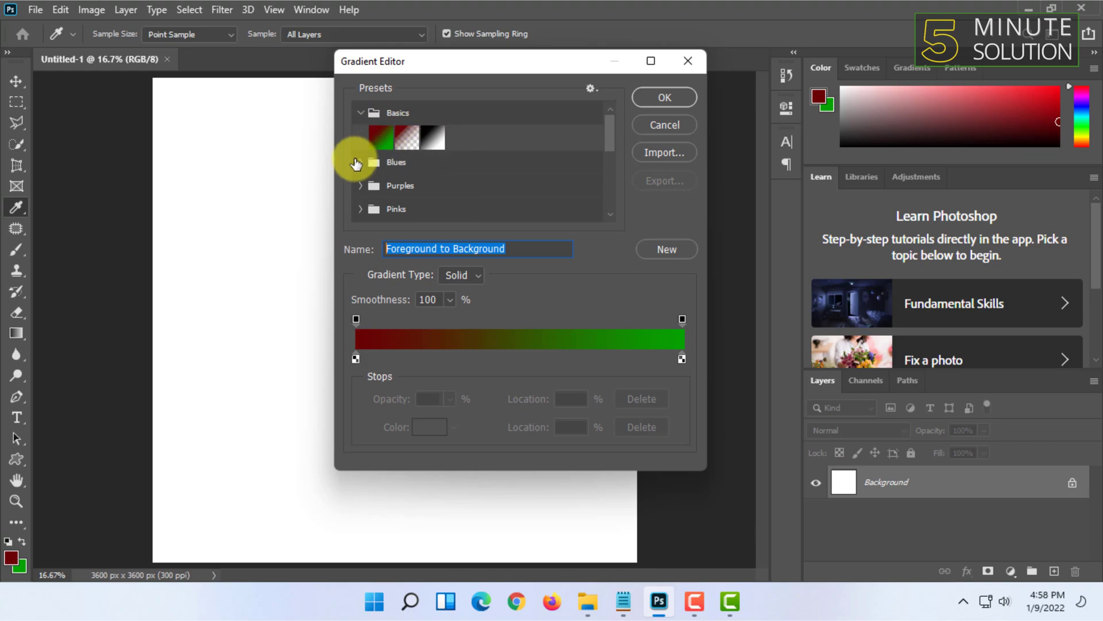
pyautogui.click(356, 164)
pyautogui.scroll(-2, 443, 167)
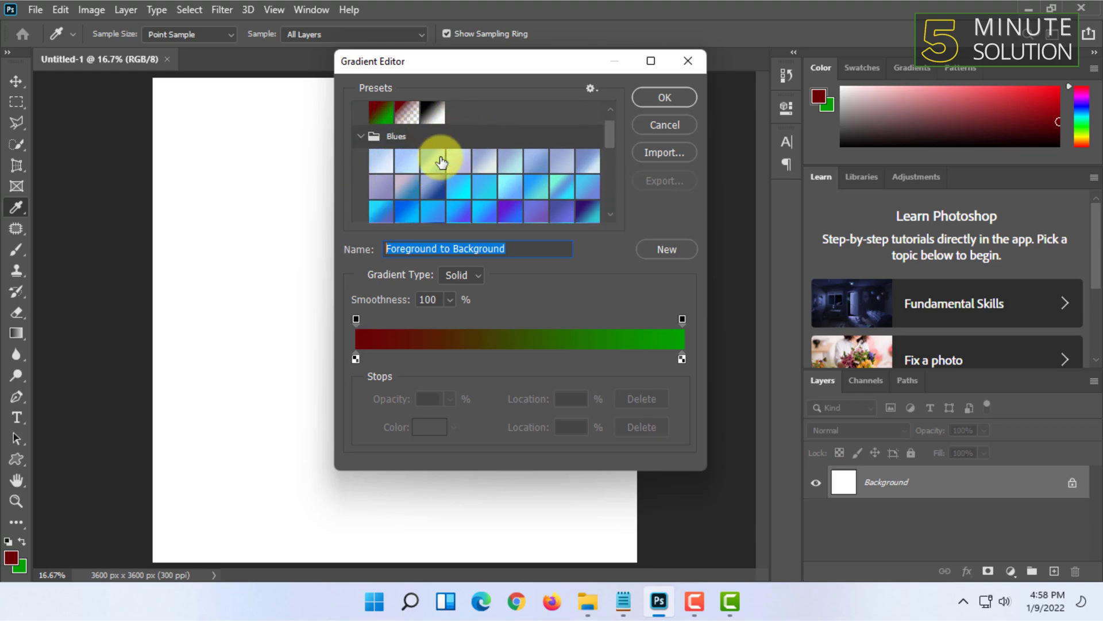
pyautogui.scroll(-1, 463, 149)
pyautogui.scroll(-1, 498, 159)
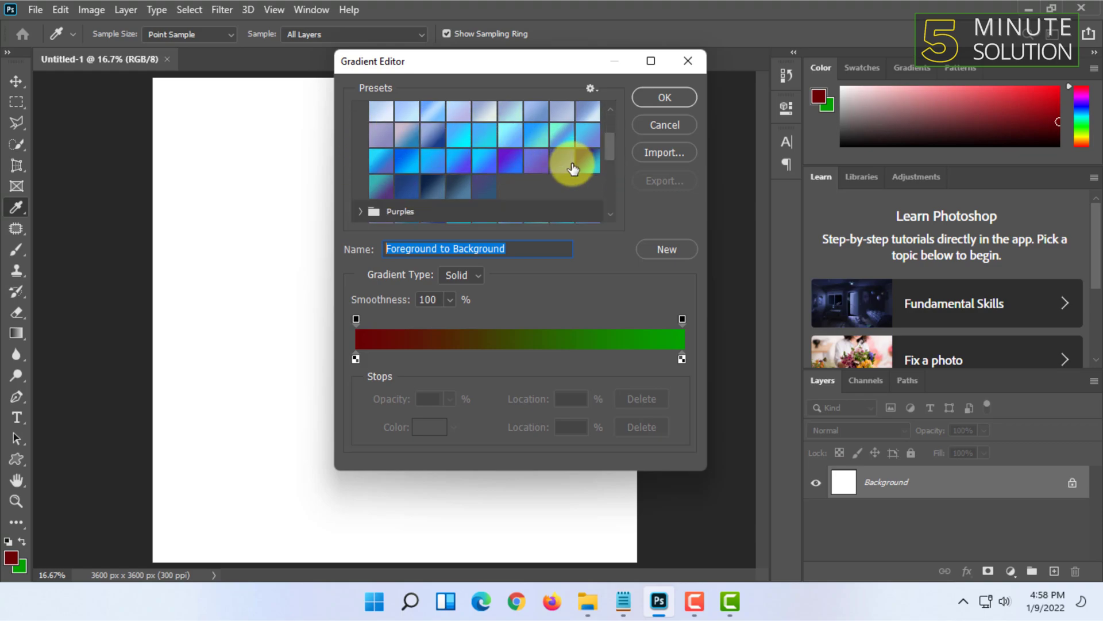
# Pick Blue_27, return its opacity and purple colour stops to location 0, and accept the Custom gradient
pyautogui.click(589, 168)
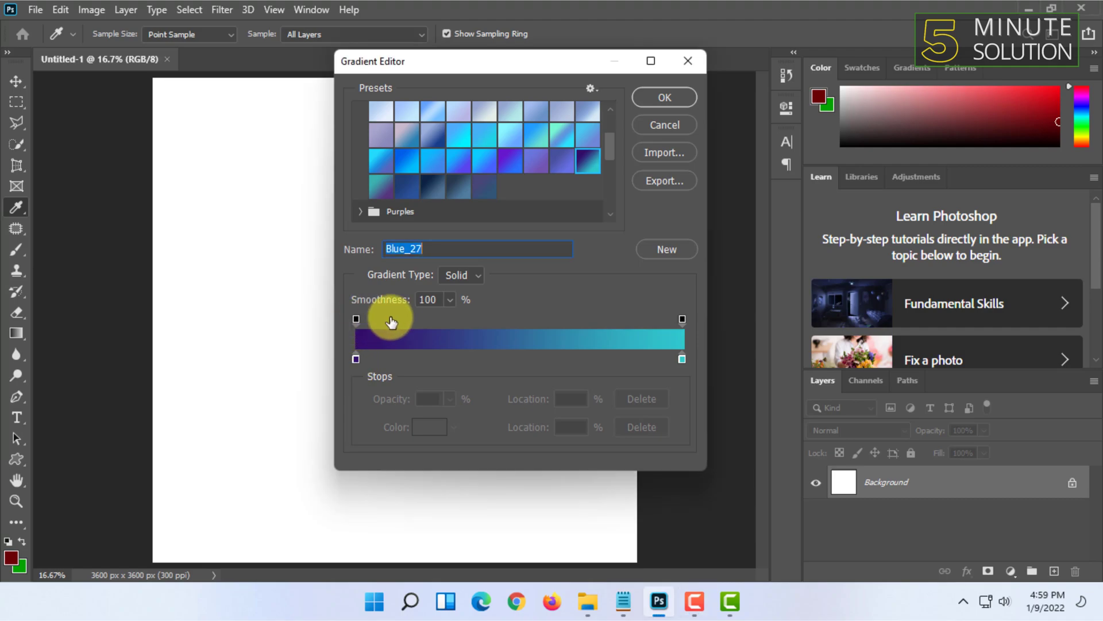
pyautogui.click(356, 319)
pyautogui.moveTo(392, 315); pyautogui.dragTo(421, 312)
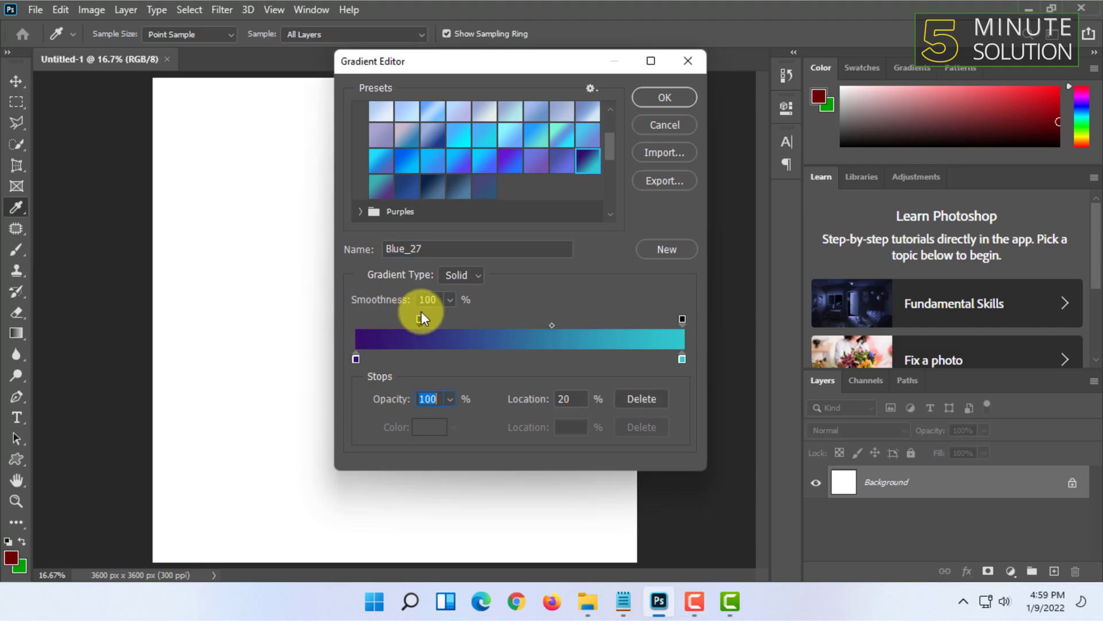
pyautogui.moveTo(357, 358)
pyautogui.mouseDown()
pyautogui.moveTo(426, 354)
pyautogui.moveTo(356, 356)
pyautogui.mouseUp()
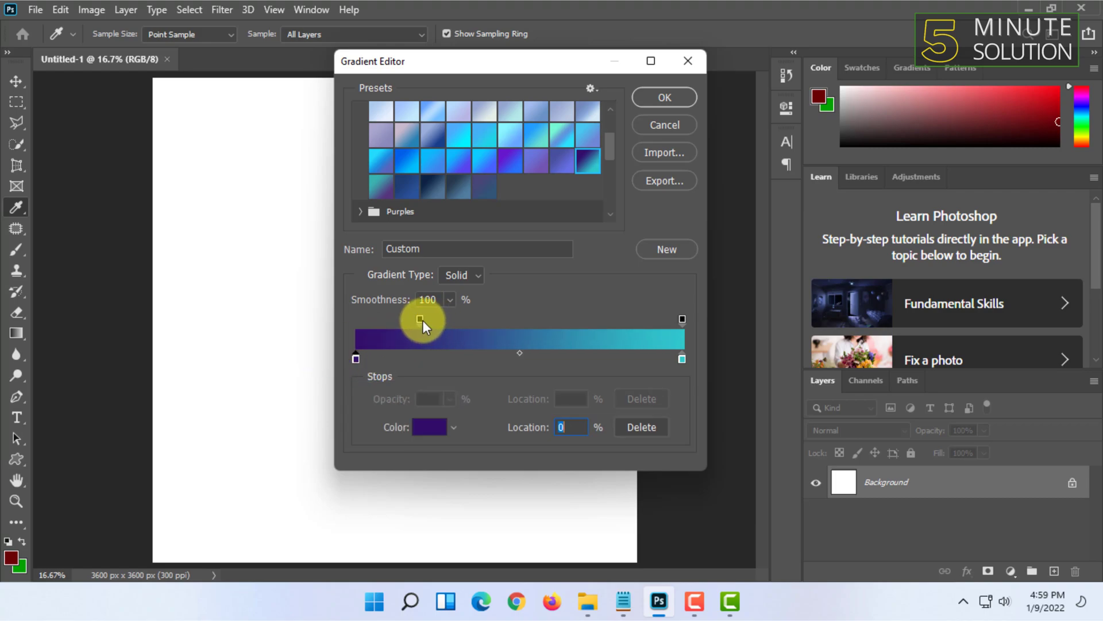
pyautogui.moveTo(420, 319); pyautogui.dragTo(322, 315)
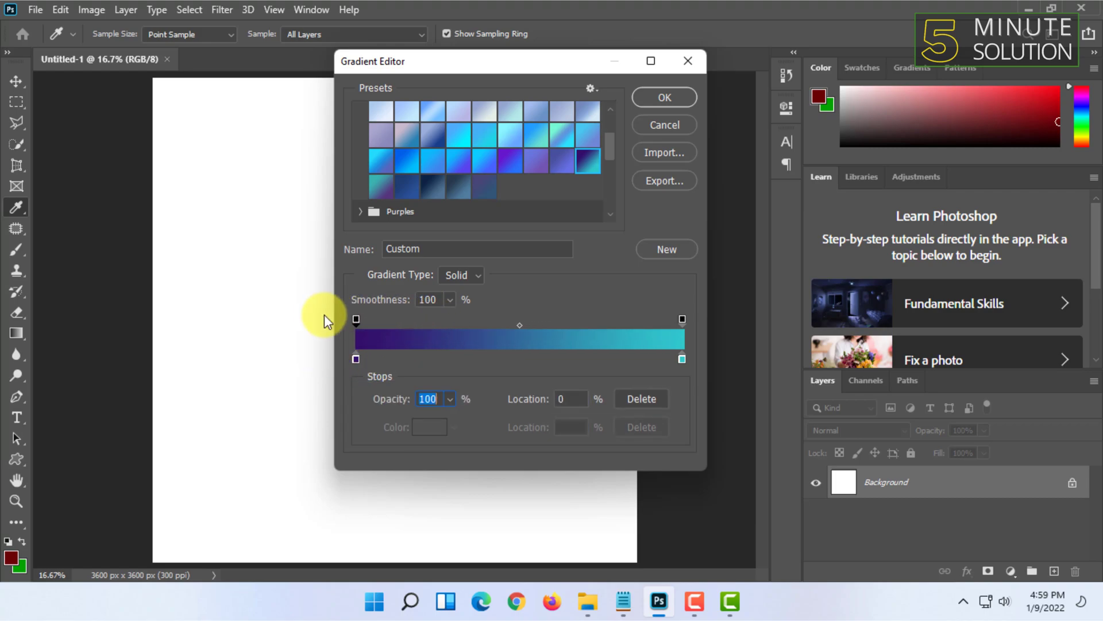
pyautogui.click(666, 99)
pyautogui.click(183, 33)
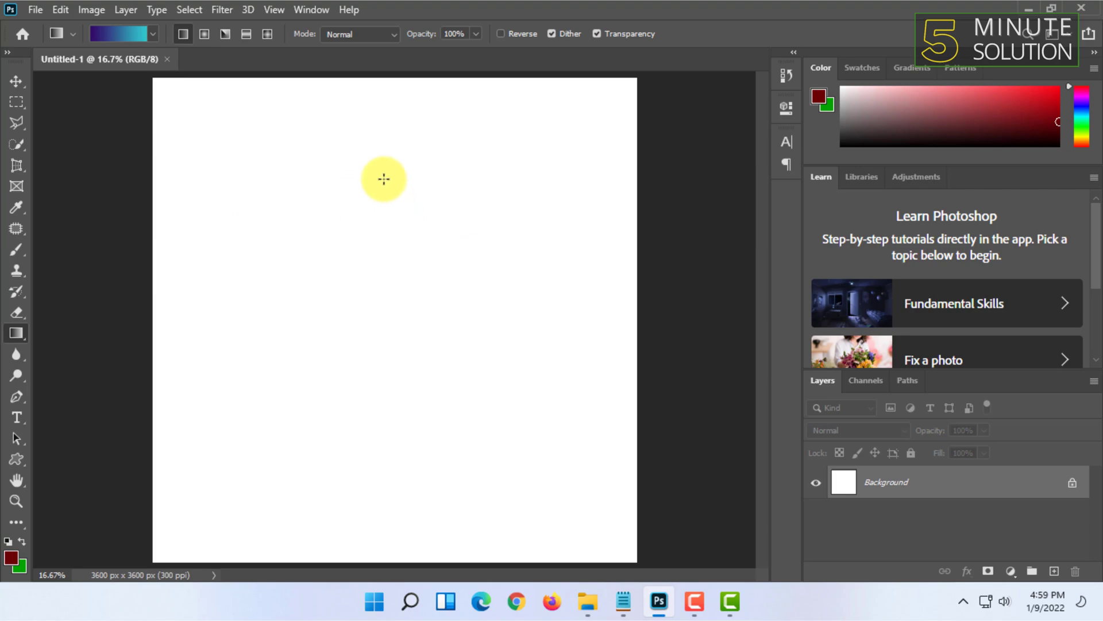
pyautogui.moveTo(383, 178); pyautogui.dragTo(382, 485)
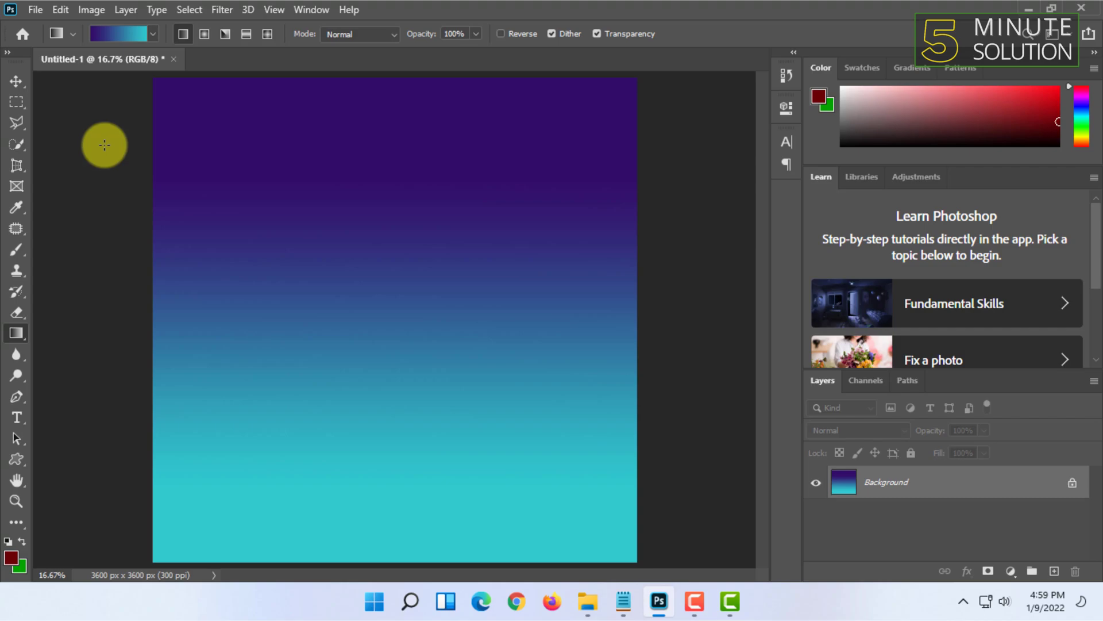
# Undo the linear fill and draw a radial gradient downward from near the canvas top
pyautogui.hotkey('ctrl', 'z')
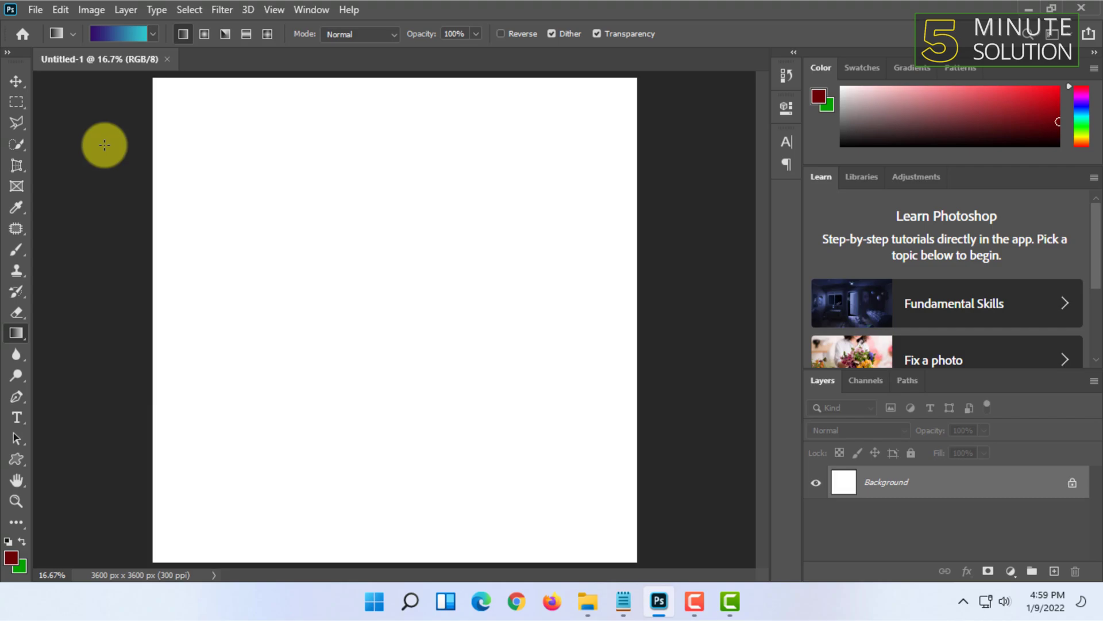
pyautogui.click(204, 36)
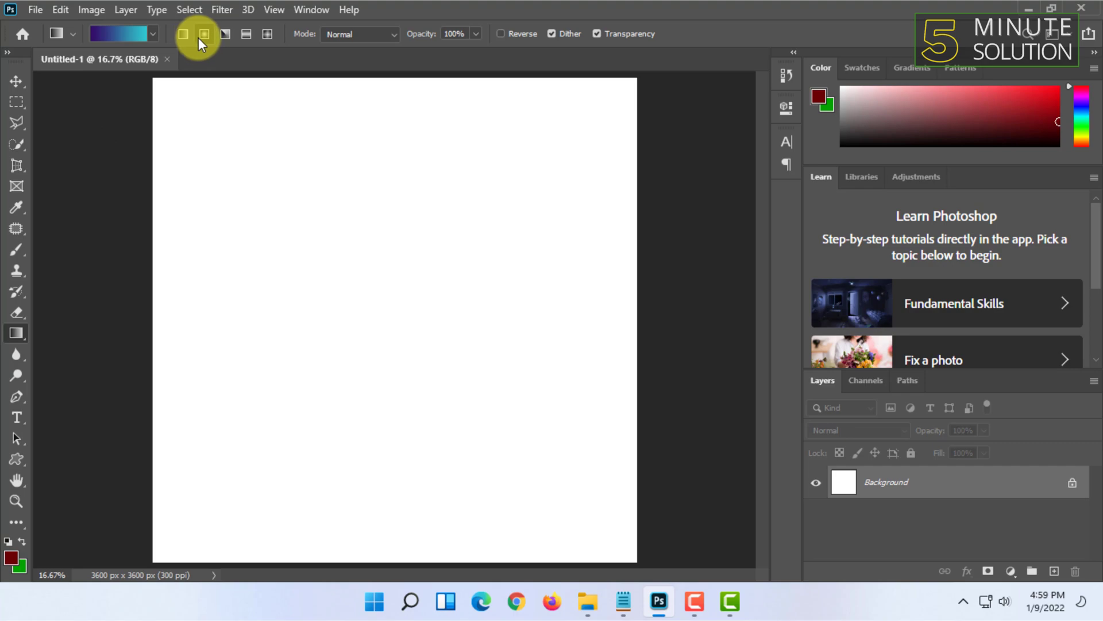
pyautogui.moveTo(362, 148); pyautogui.dragTo(366, 442)
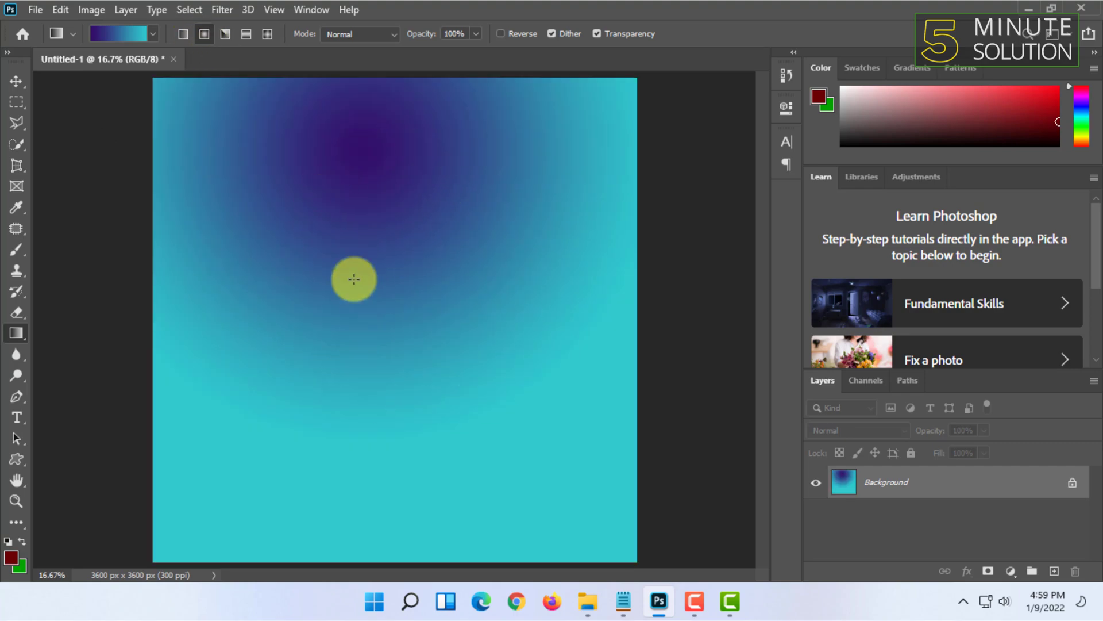
# Switch to Angle style, undo the radial fill, and test two angle gradients, undoing each
pyautogui.click(225, 34)
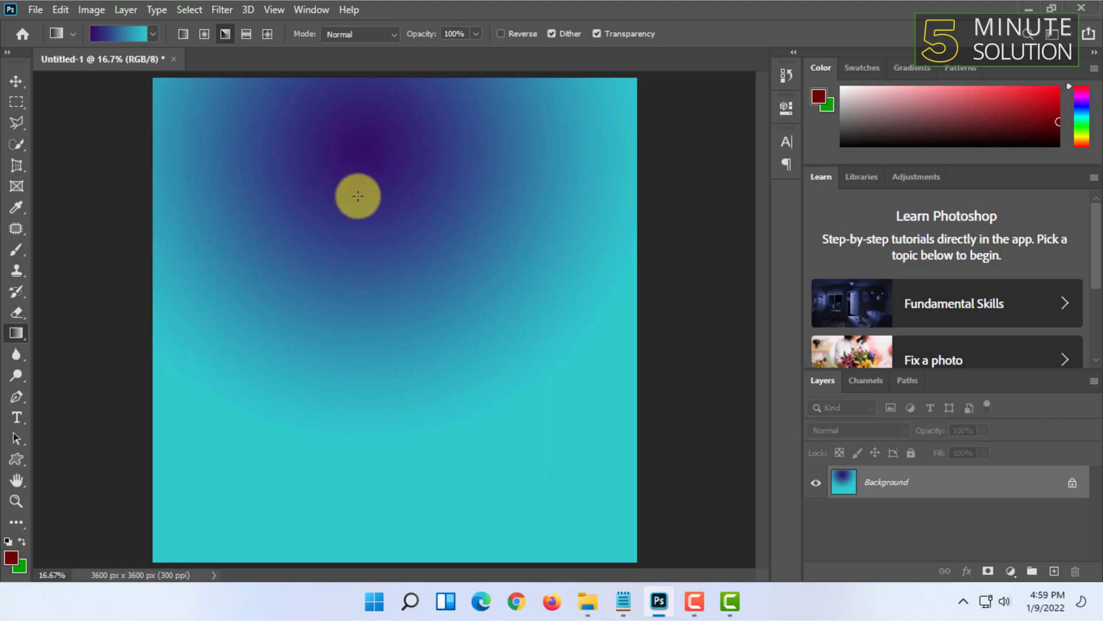
pyautogui.hotkey('ctrl', 'z')
pyautogui.moveTo(167, 92); pyautogui.dragTo(566, 505)
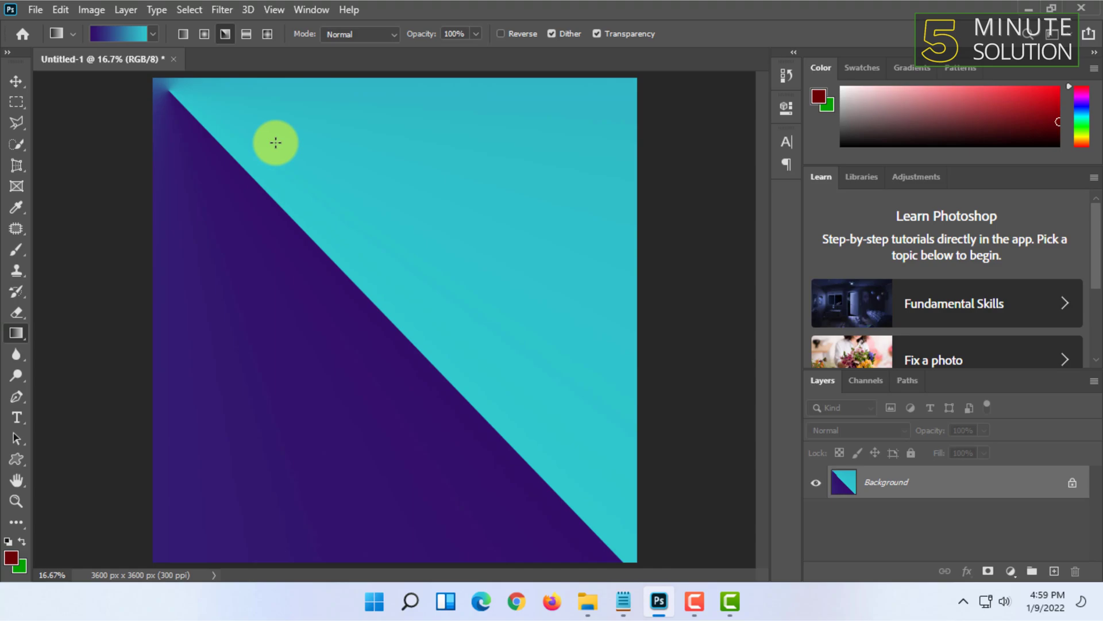
pyautogui.hotkey('ctrl', 'z')
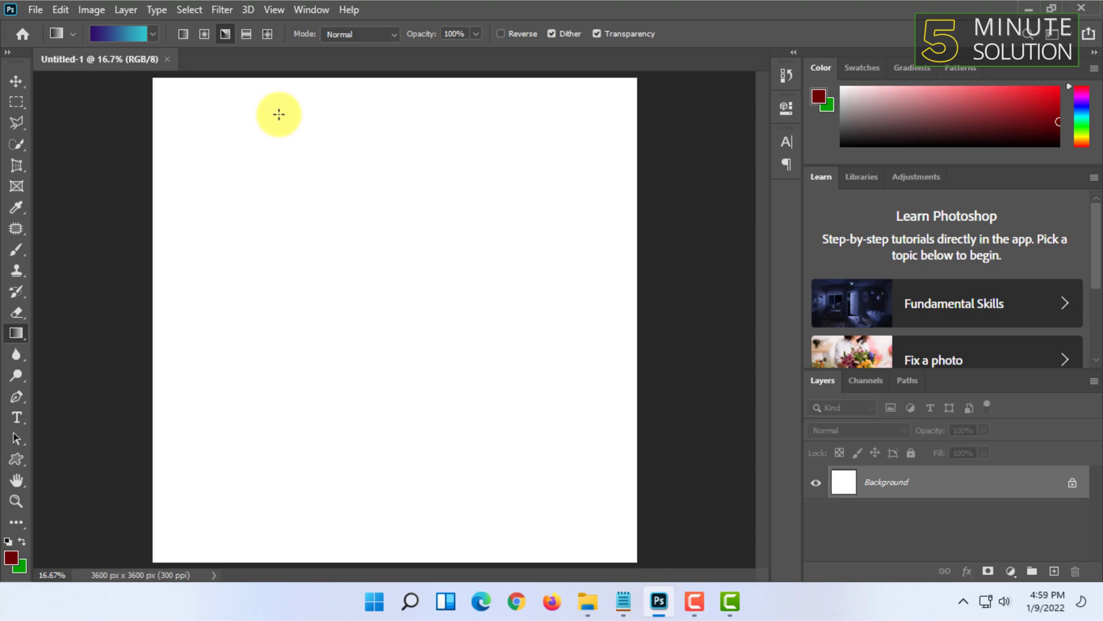
pyautogui.moveTo(375, 163); pyautogui.dragTo(343, 481)
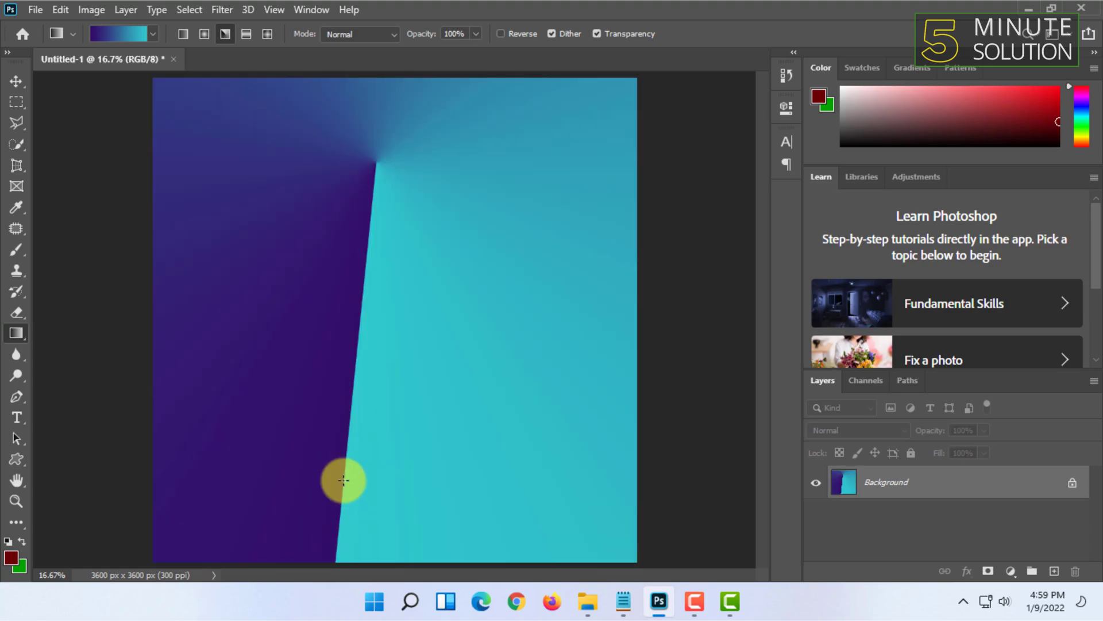
pyautogui.hotkey('ctrl', 'z')
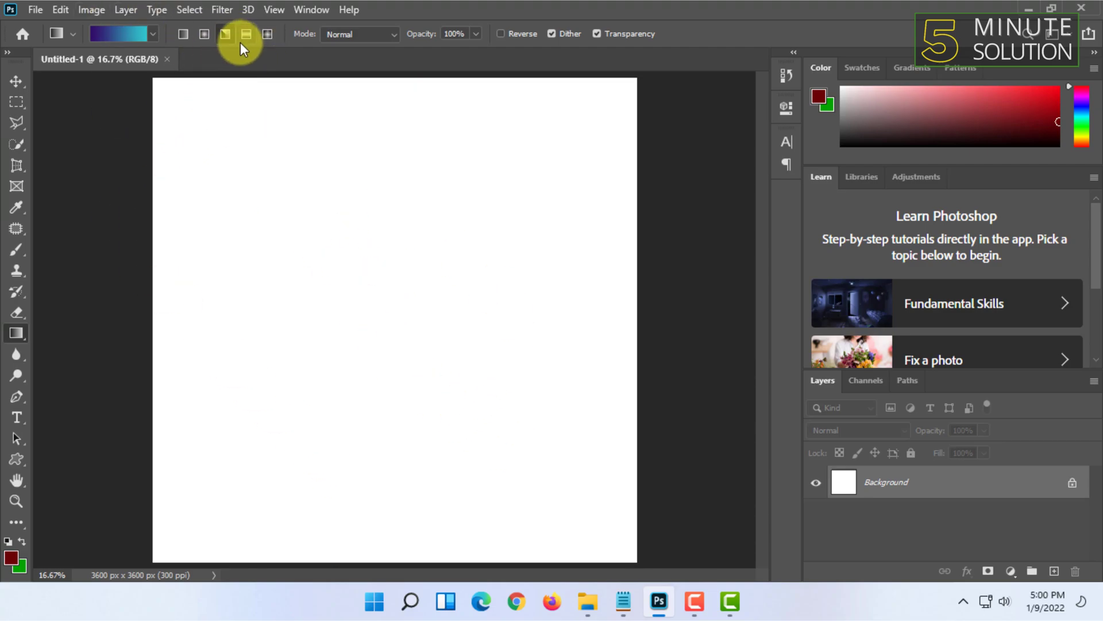
# Test vertical and horizontal reflected gradients across the canvas, undoing each
pyautogui.click(250, 31)
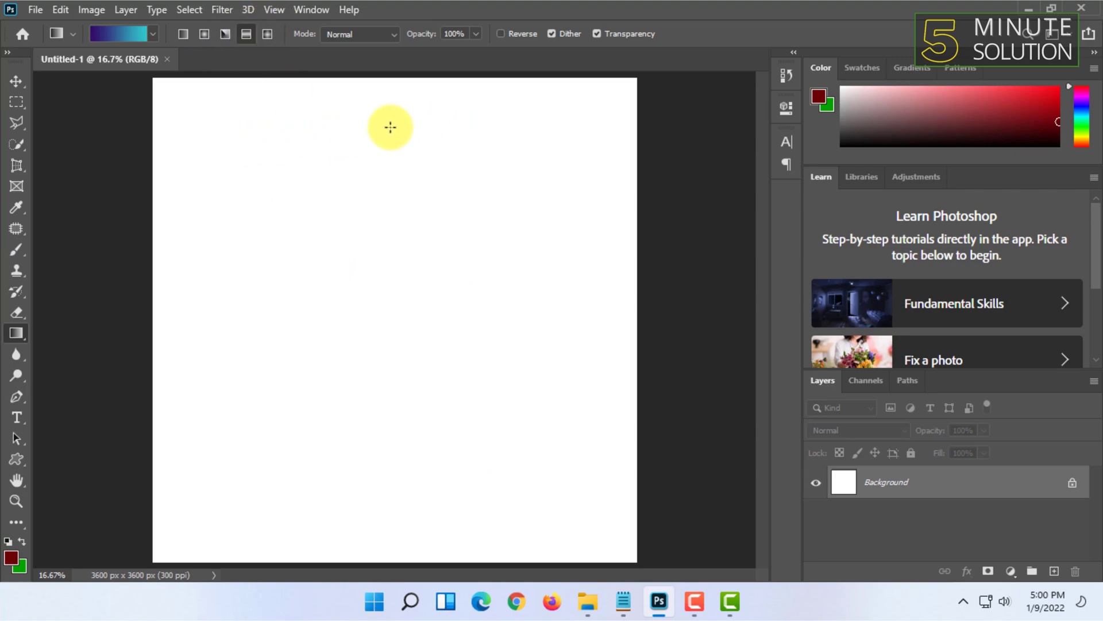
pyautogui.moveTo(360, 127); pyautogui.dragTo(364, 494)
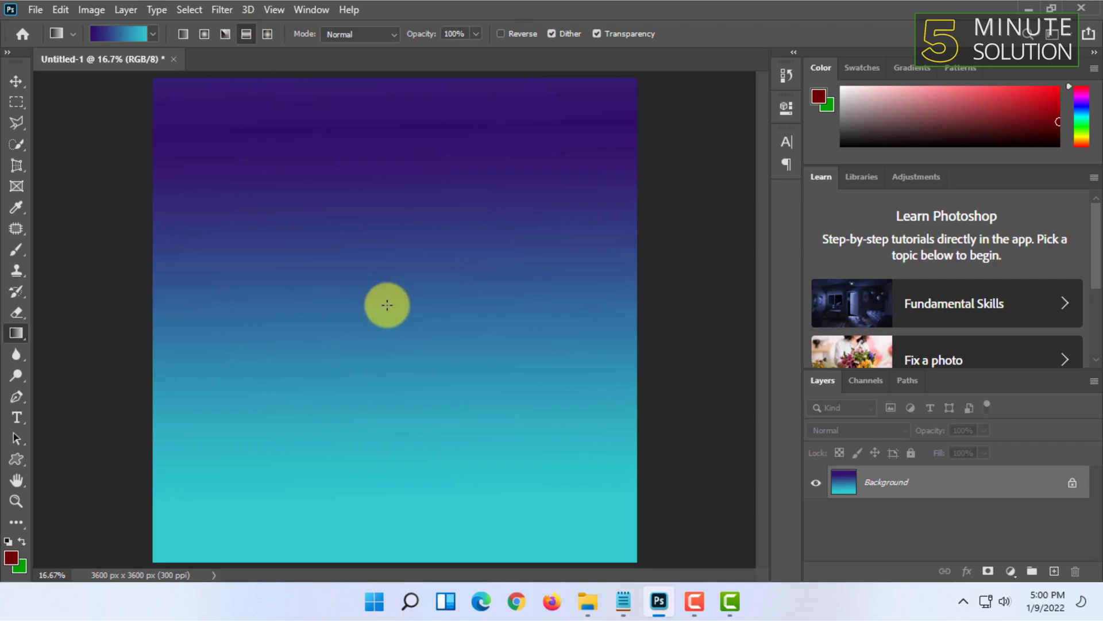
pyautogui.hotkey('ctrl', 'z')
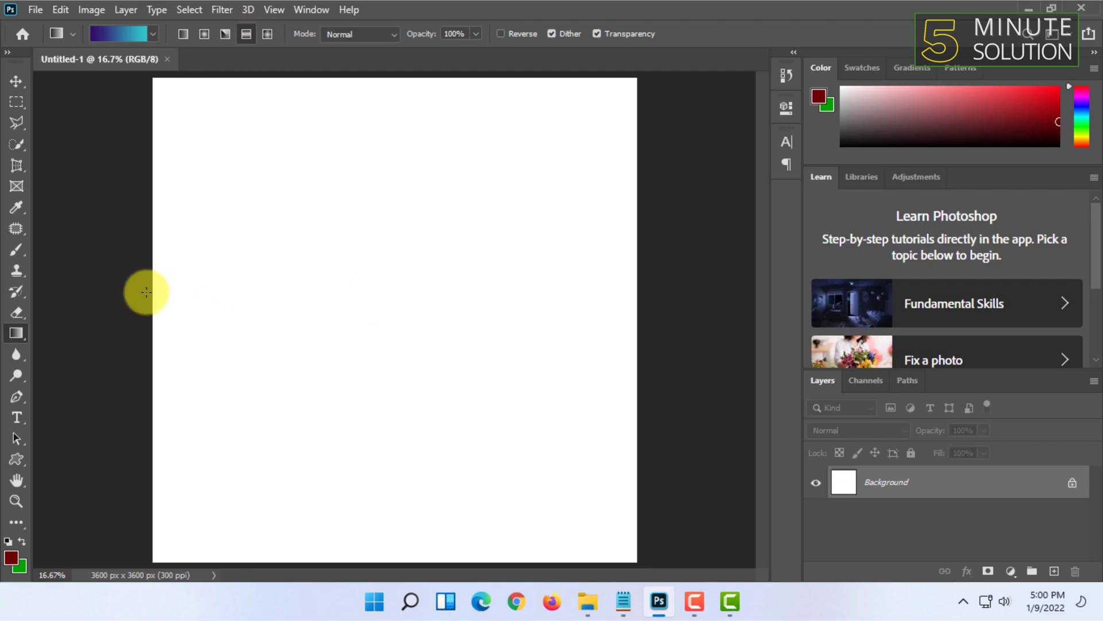
pyautogui.moveTo(183, 301); pyautogui.dragTo(599, 304)
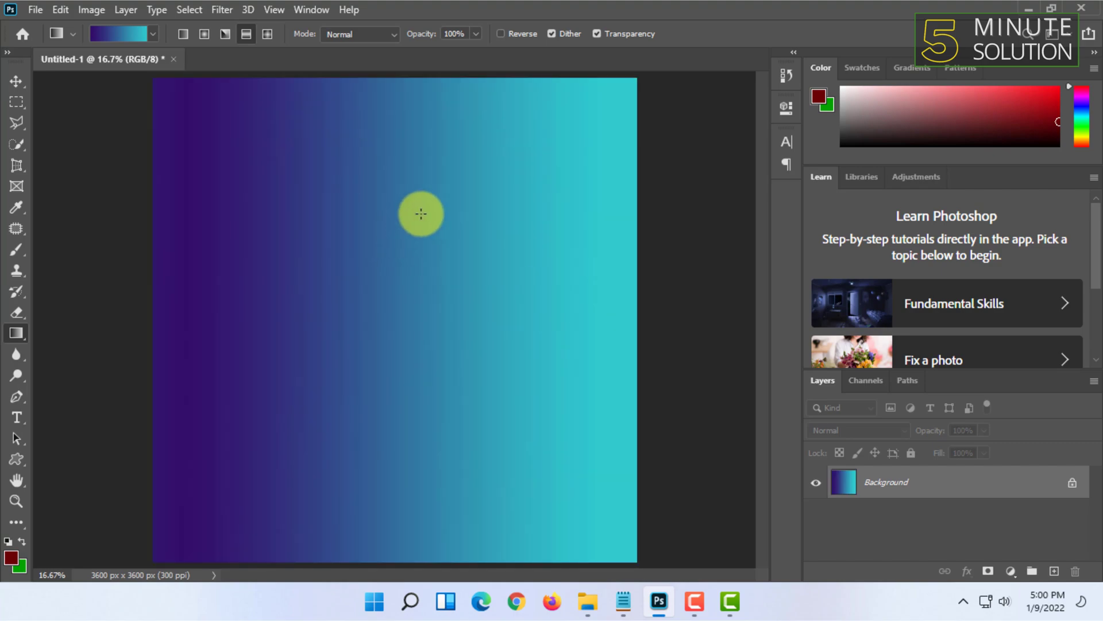
pyautogui.hotkey('ctrl', 'z')
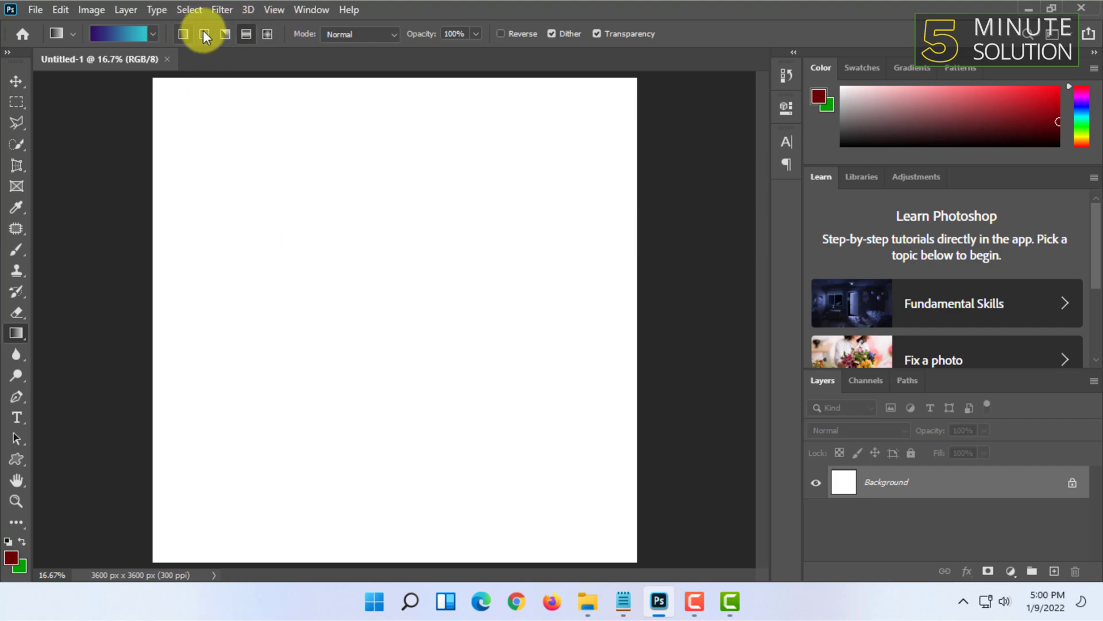
# Switch to Diamond style, draw a diamond gradient from near the canvas top, then undo it
pyautogui.click(267, 34)
pyautogui.moveTo(371, 126); pyautogui.dragTo(368, 468)
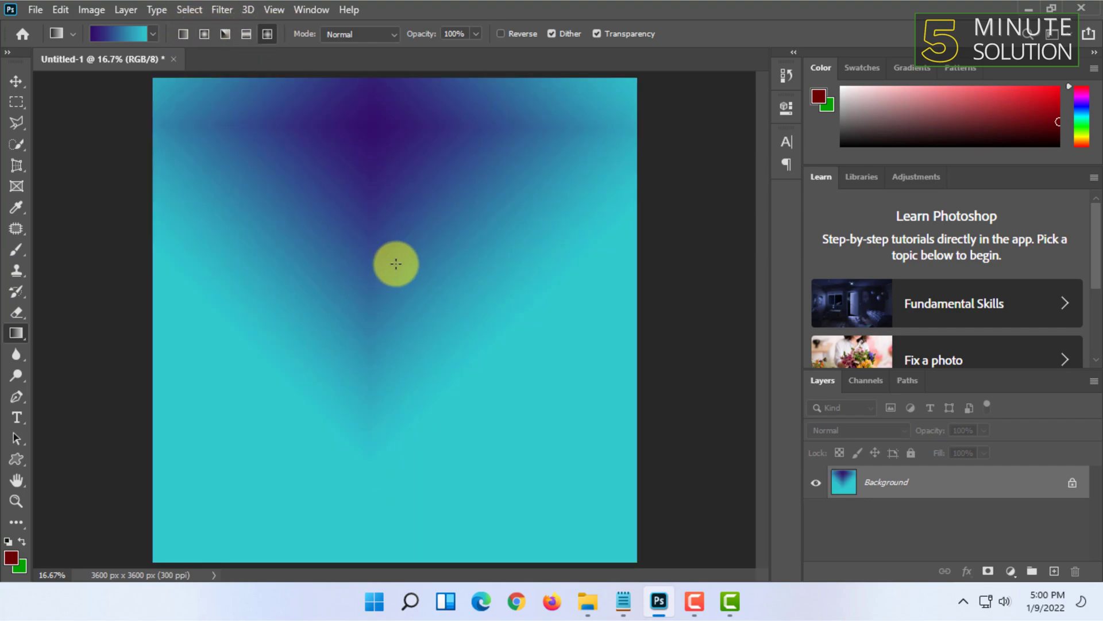
pyautogui.hotkey('ctrl', 'z')
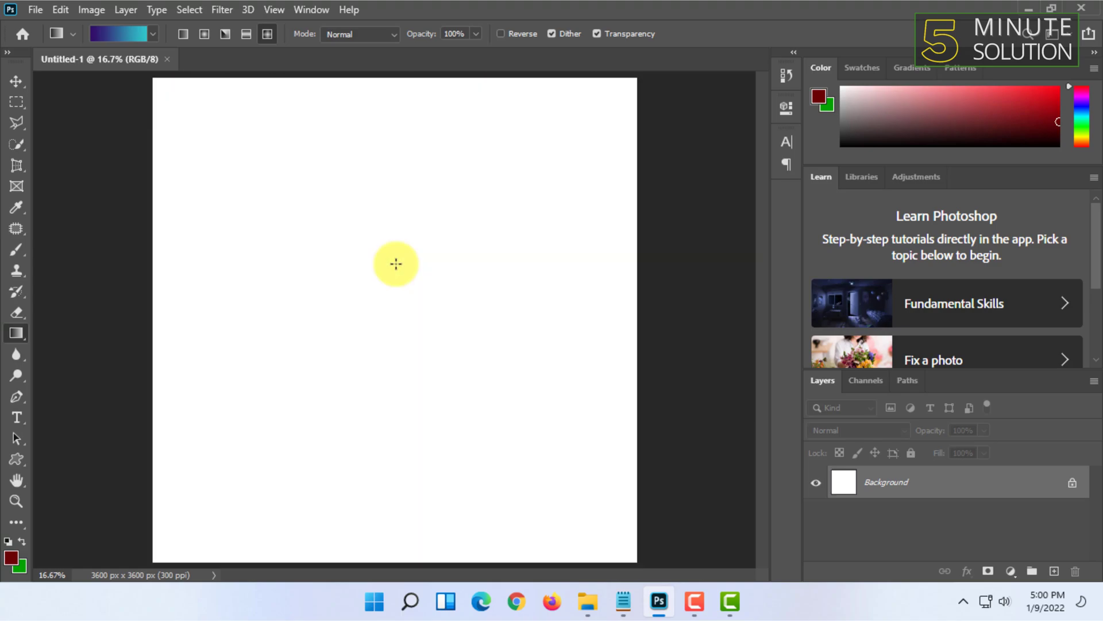